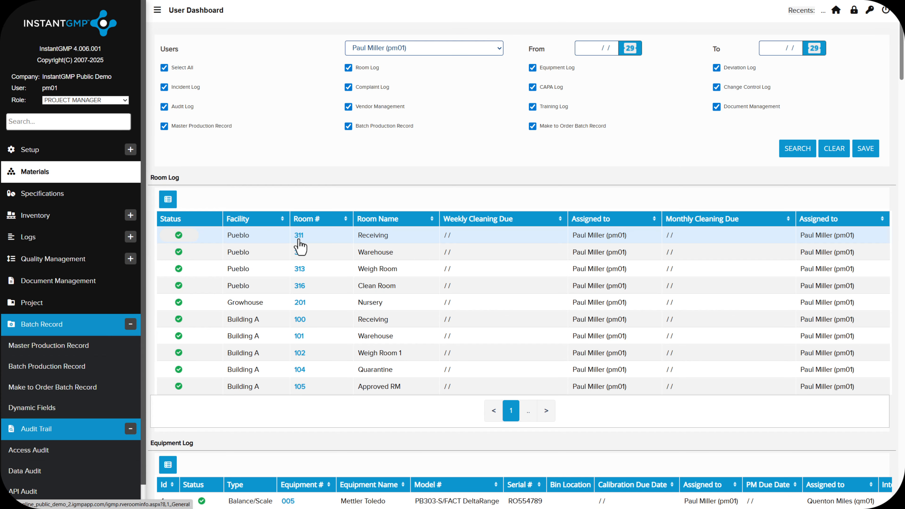
- View the details of room 311 from the Room Log and return to the user dashboard
{"action": "left_click", "coordinate": [299, 245]}
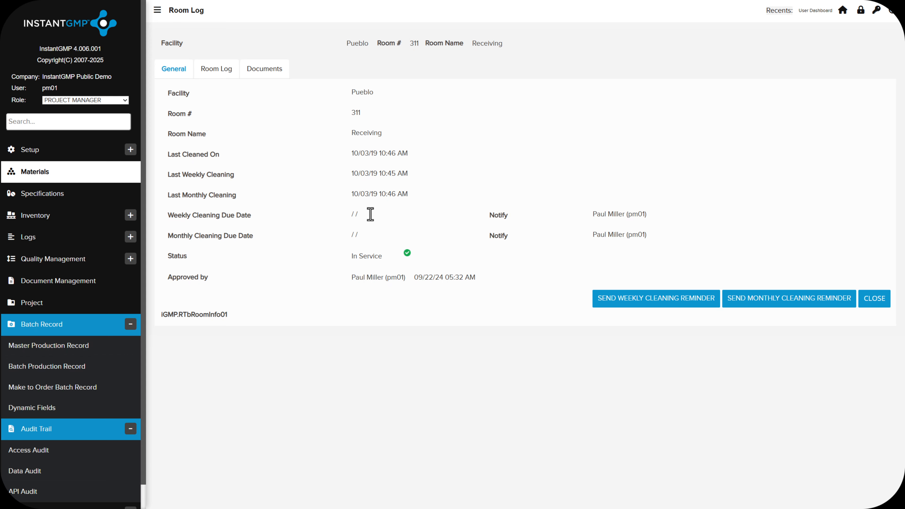
{"action": "left_click", "coordinate": [841, 14]}
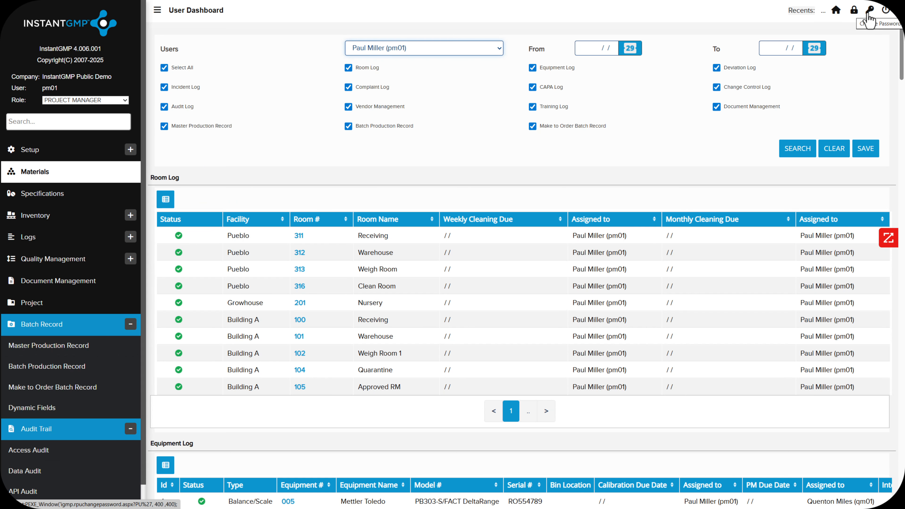
{"action": "left_click", "coordinate": [868, 15]}
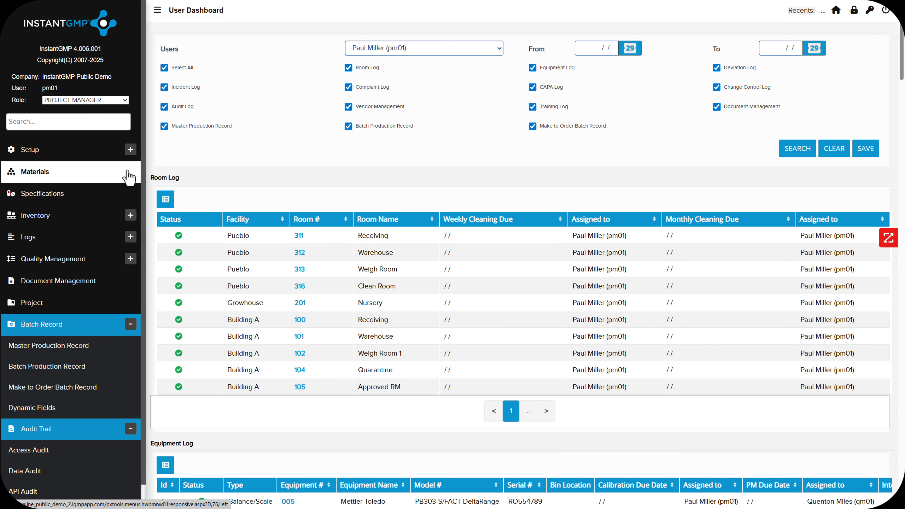
{"action": "left_click", "coordinate": [130, 151]}
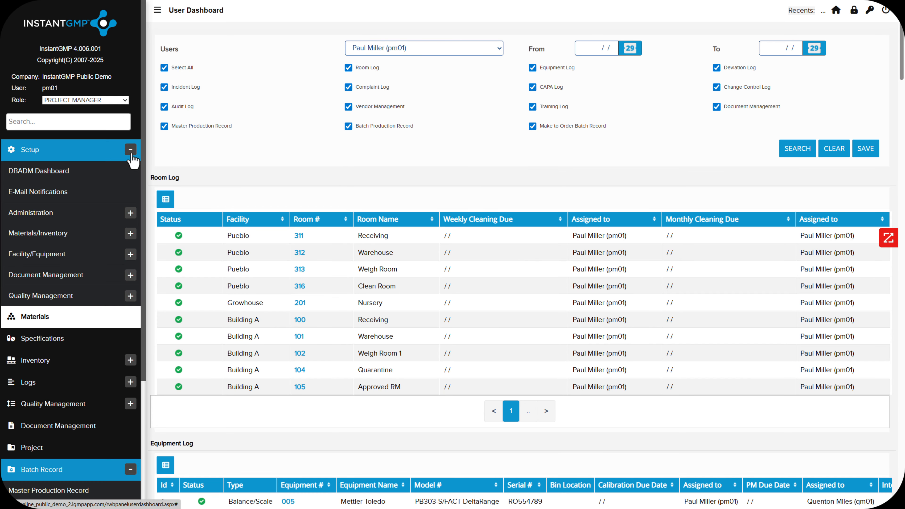
{"action": "left_click", "coordinate": [130, 213]}
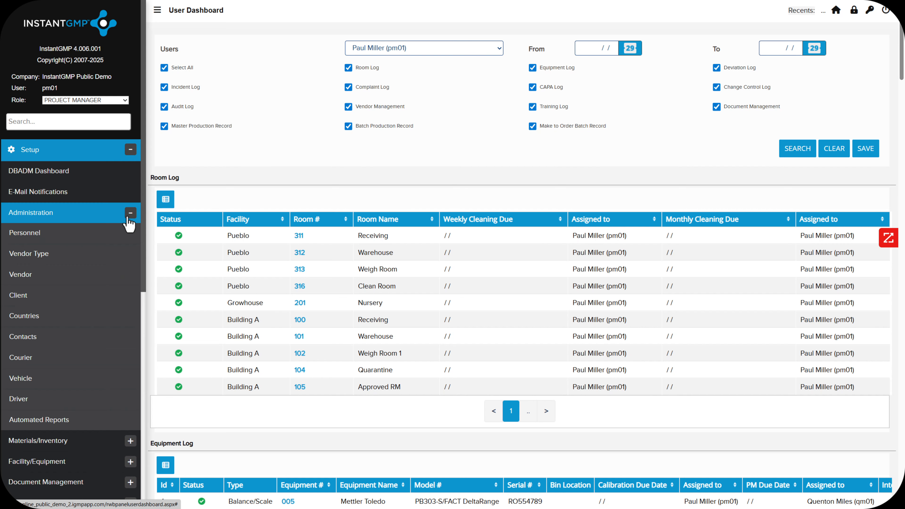
{"action": "left_click", "coordinate": [129, 216]}
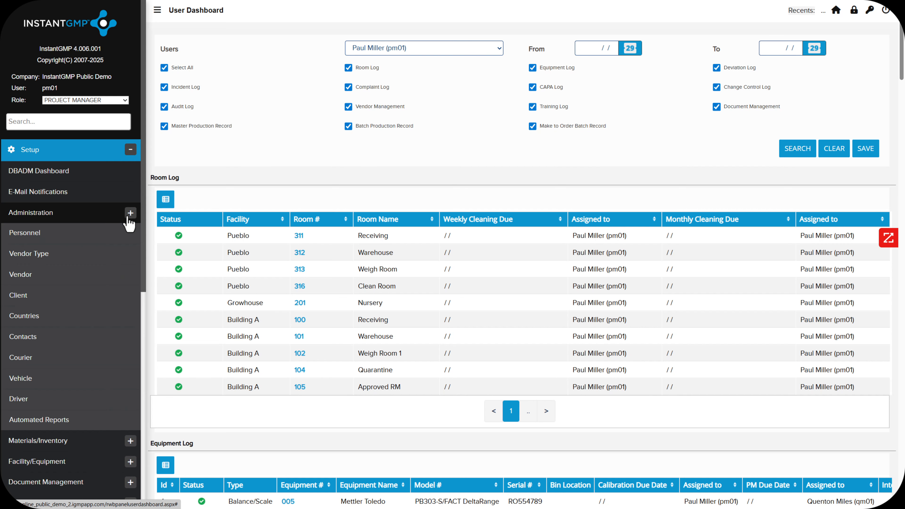
{"action": "left_click", "coordinate": [131, 151]}
{"action": "left_click", "coordinate": [130, 150]}
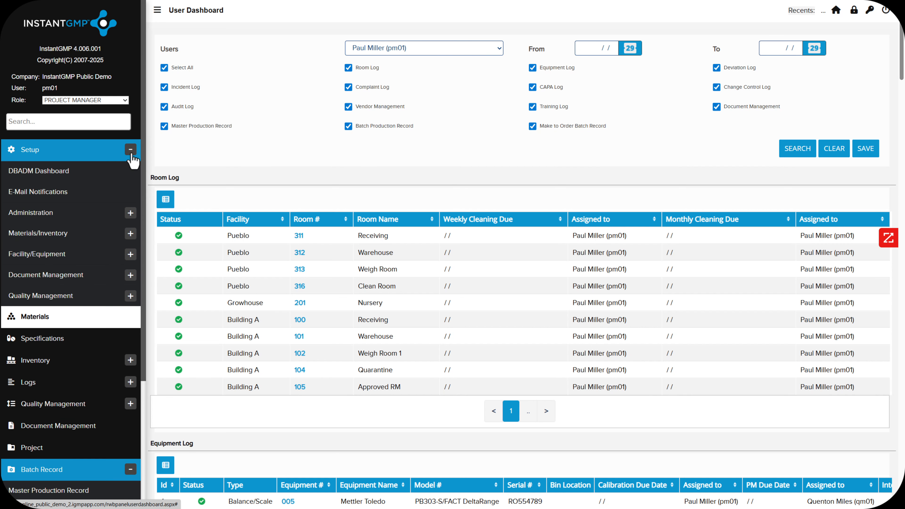
{"action": "left_click", "coordinate": [128, 215]}
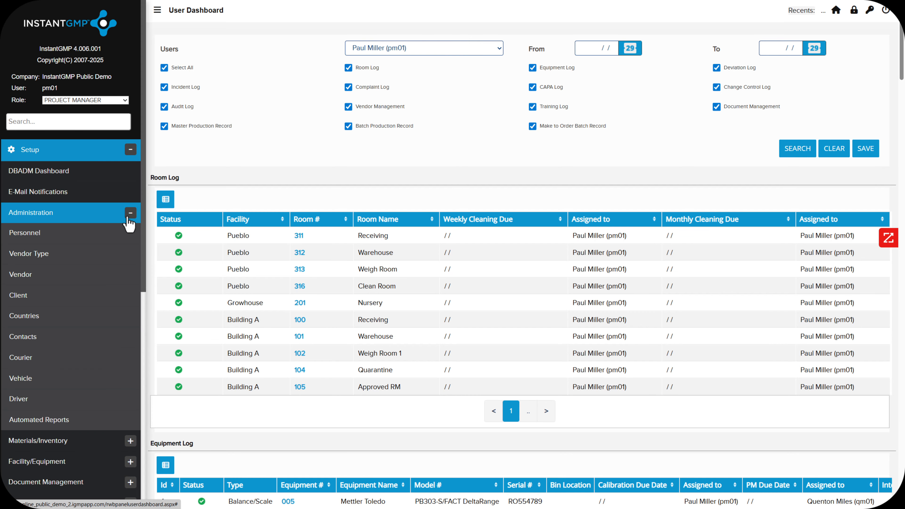
{"action": "left_click", "coordinate": [128, 219]}
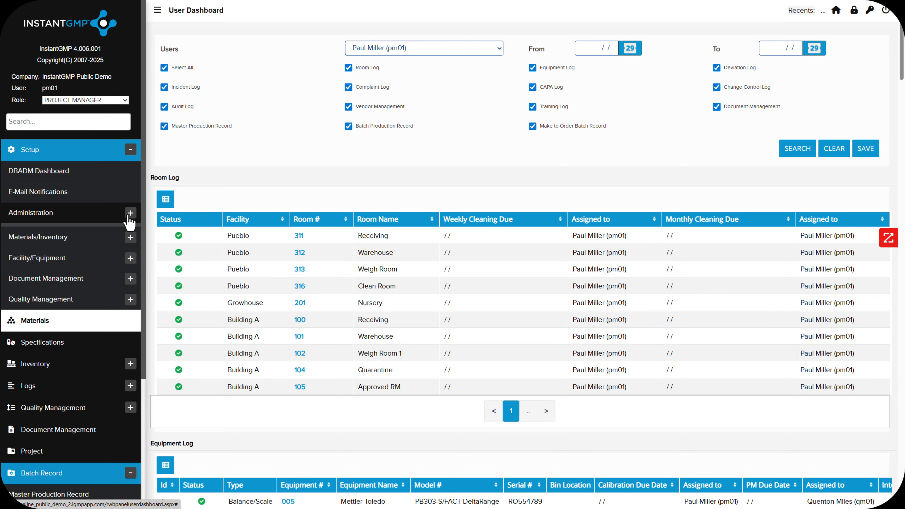
{"action": "left_click", "coordinate": [130, 150]}
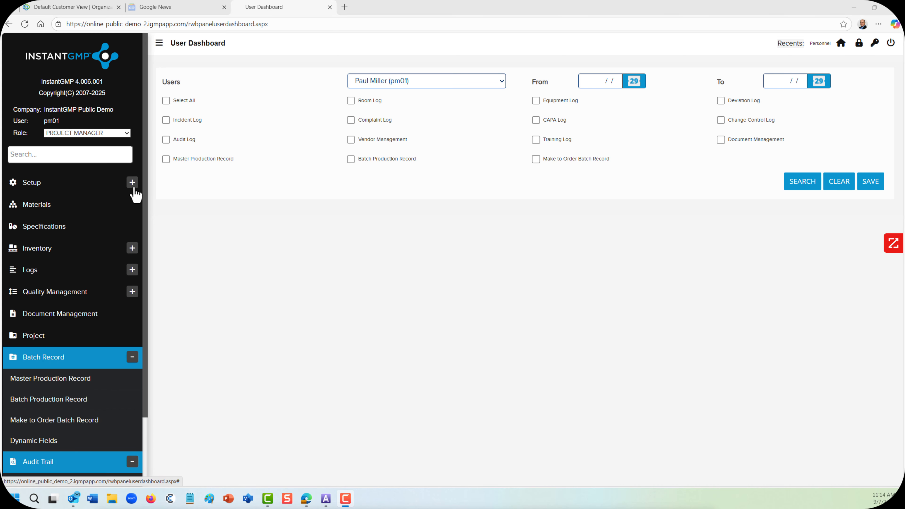
- Open the Personnel list in the Administration section of Setup
{"action": "left_click", "coordinate": [132, 182]}
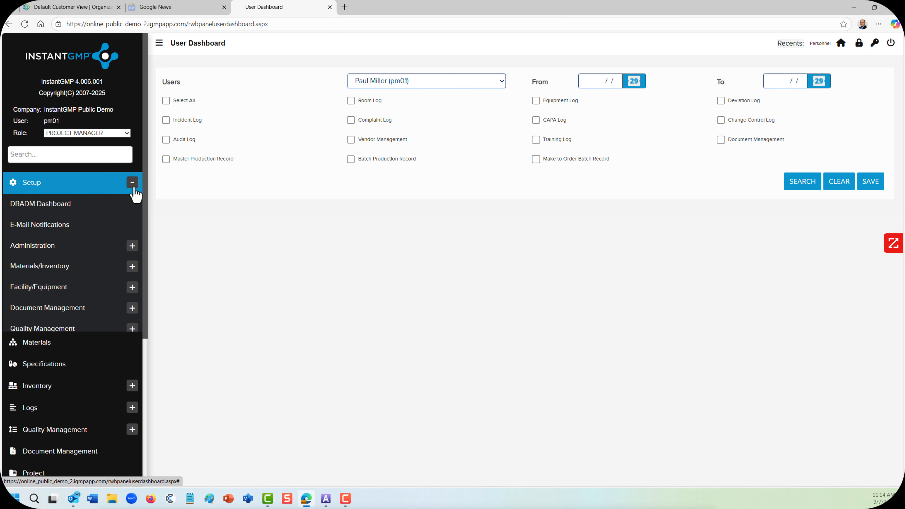
{"action": "left_click", "coordinate": [132, 246]}
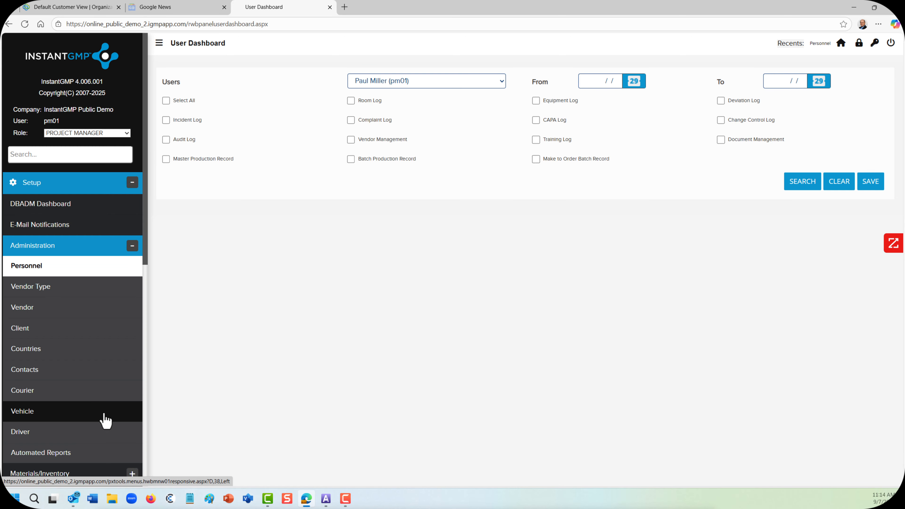
{"action": "left_click", "coordinate": [52, 273]}
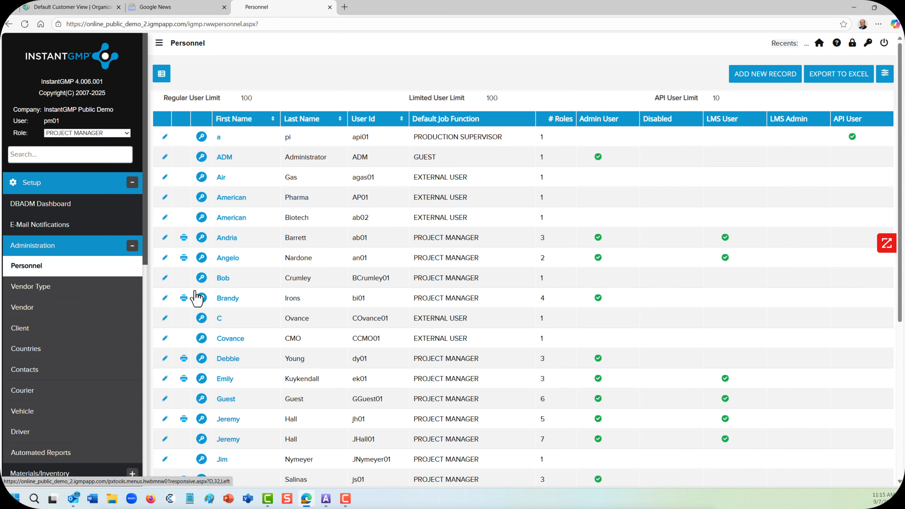
- Start a new personnel record and fill in the person's first name, last name and email address
{"action": "left_click", "coordinate": [749, 86]}
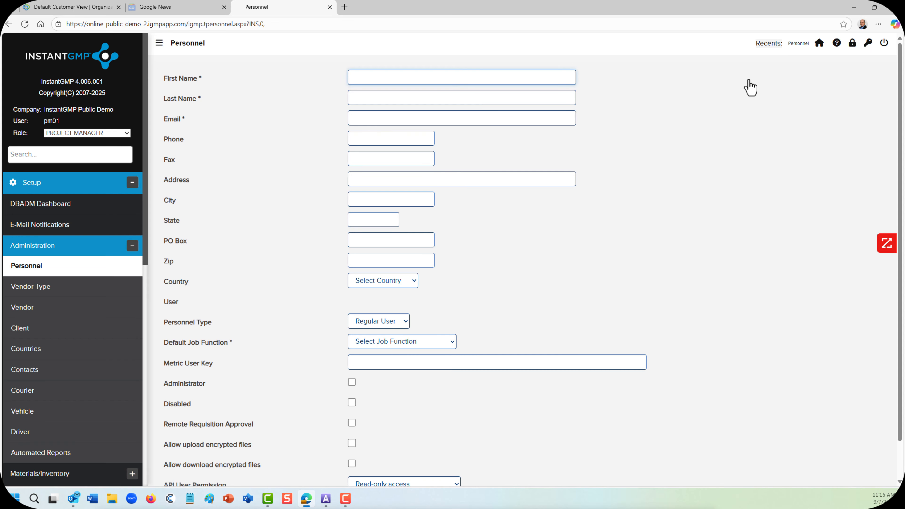
{"action": "type", "text": "New"}
{"action": "key", "text": "Tab"}
{"action": "type", "text": "User"}
{"action": "key", "text": "Tab"}
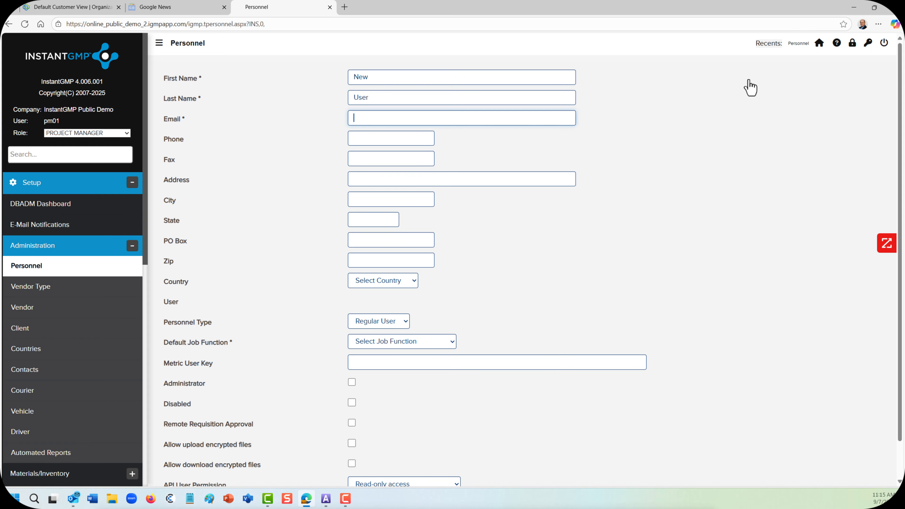
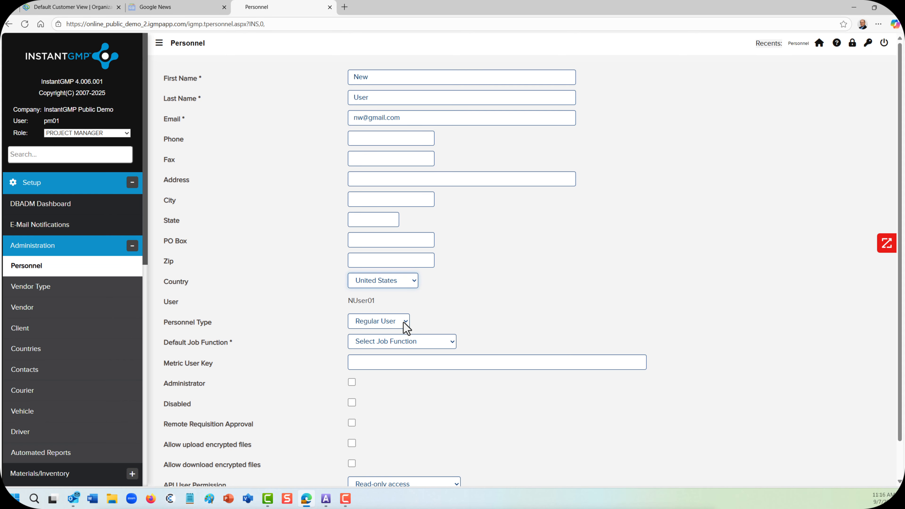
- Keep the personnel type as Regular User and set the default job function to PROJECT MANAGER
{"action": "left_click", "coordinate": [405, 322]}
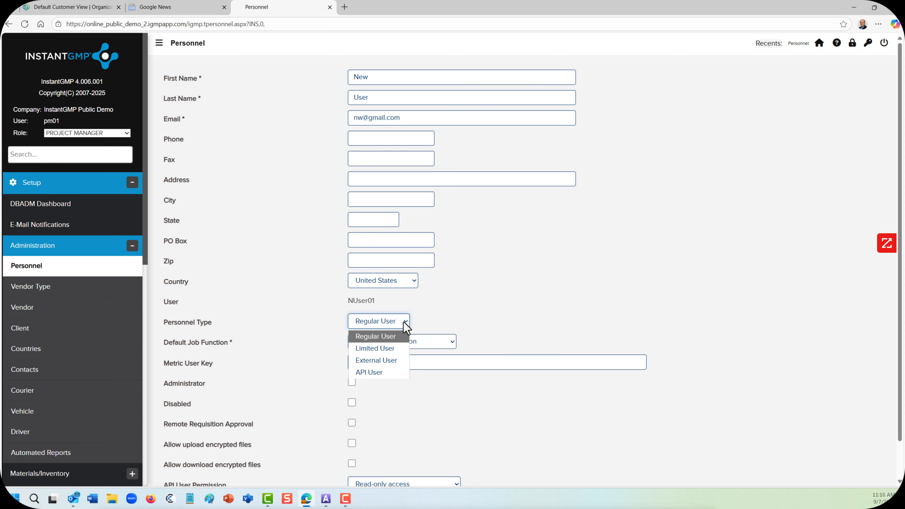
{"action": "left_click", "coordinate": [410, 342]}
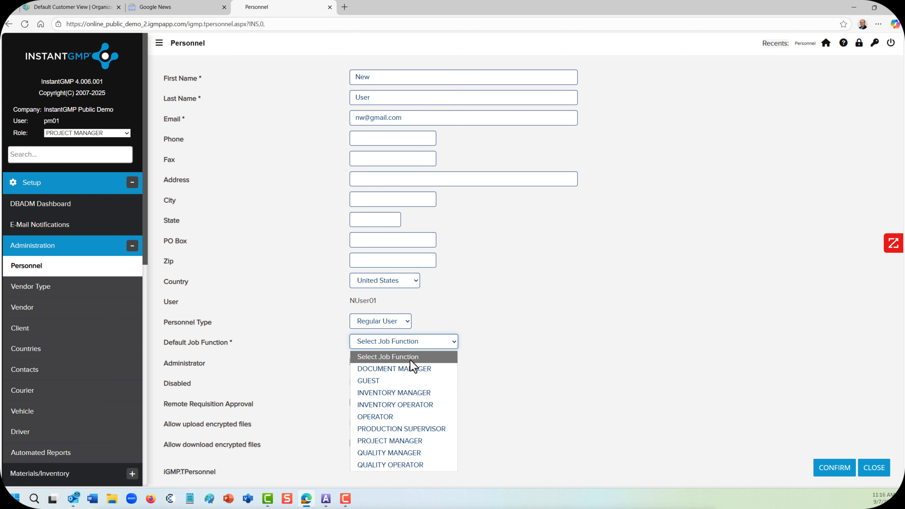
{"action": "left_click", "coordinate": [410, 441]}
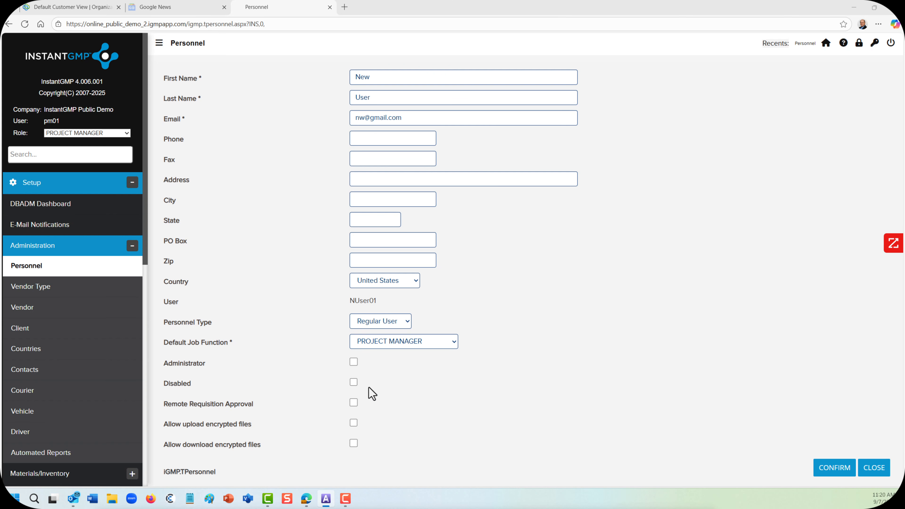
- Enable Administrator, Remote Requisition Approval, and encrypted file upload and download for the person, leave Disabled off, and save the record
{"action": "left_click", "coordinate": [354, 363]}
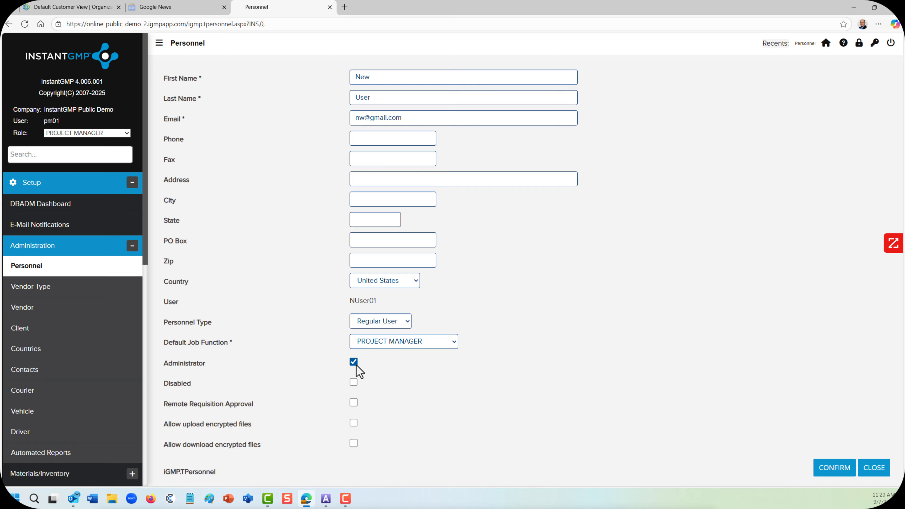
{"action": "left_click", "coordinate": [354, 382]}
{"action": "left_click", "coordinate": [354, 382]}
{"action": "left_click", "coordinate": [353, 403]}
{"action": "left_click", "coordinate": [354, 423]}
{"action": "left_click", "coordinate": [354, 444]}
{"action": "left_click", "coordinate": [821, 470]}
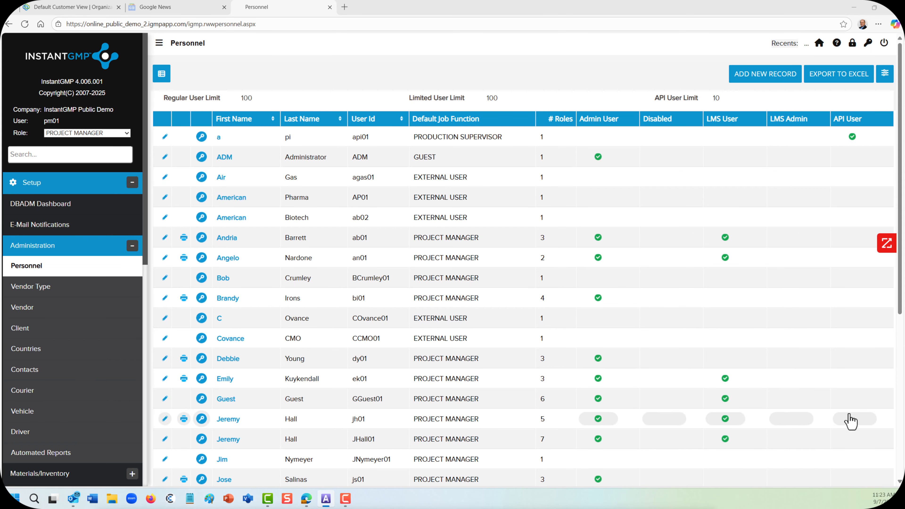
- Filter the personnel list by the first name "new" and open the password change dialog for the matching user
{"action": "left_click", "coordinate": [885, 83]}
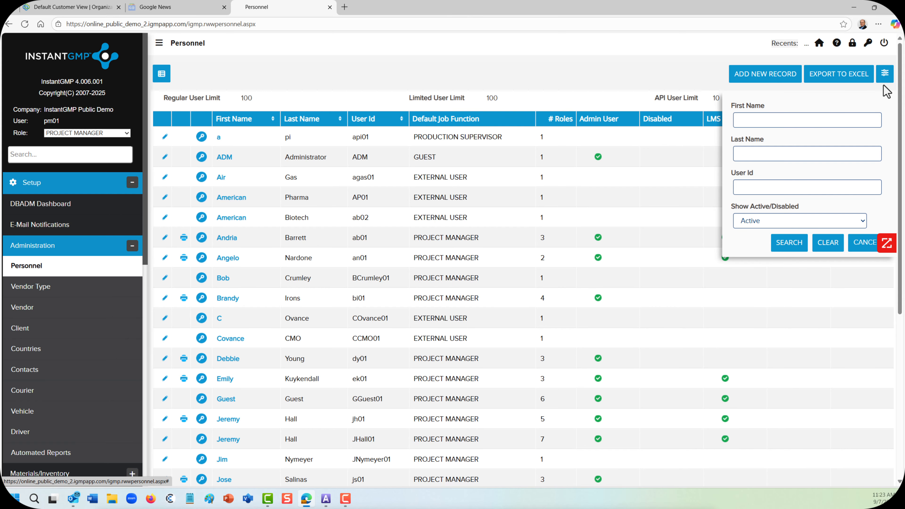
{"action": "left_click", "coordinate": [827, 123]}
{"action": "type", "text": "new"}
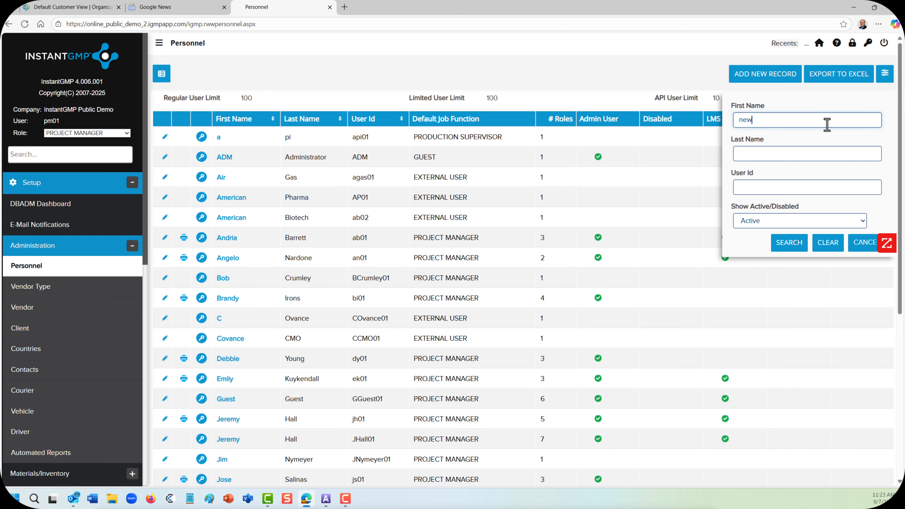
{"action": "left_click", "coordinate": [782, 243]}
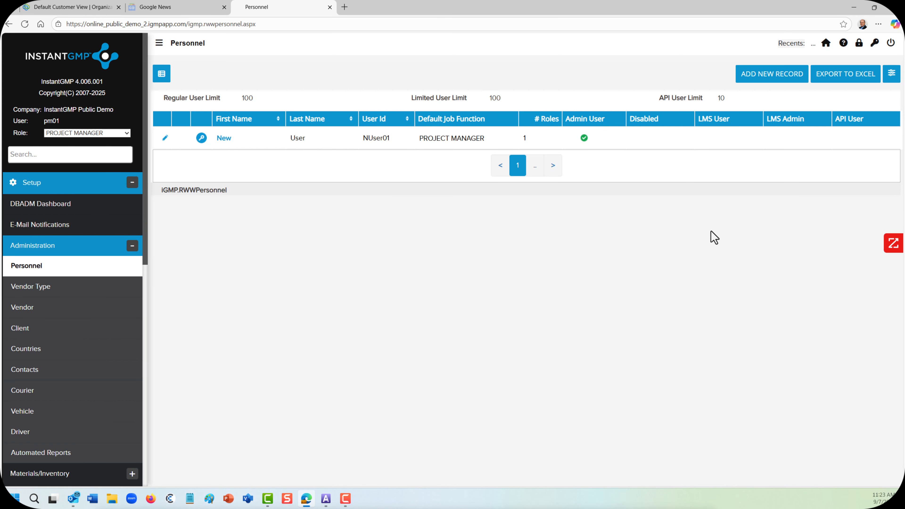
{"action": "left_click", "coordinate": [202, 142]}
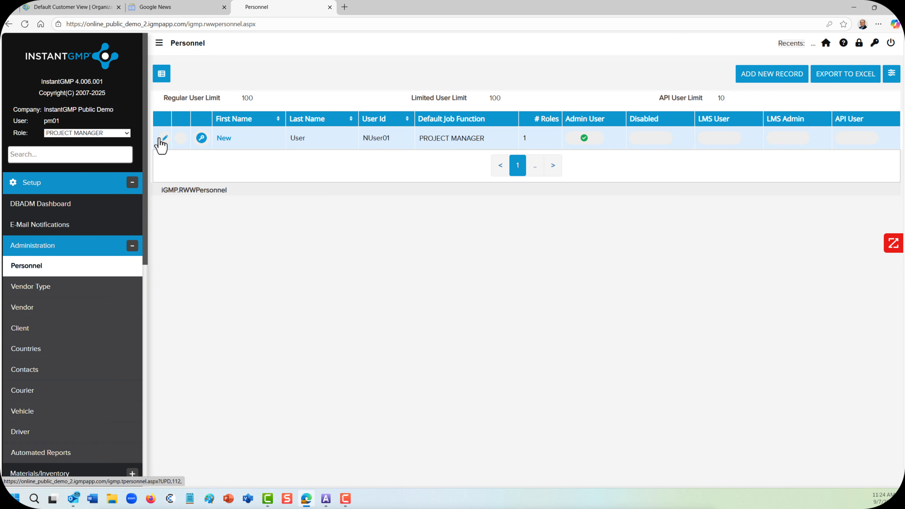
- Edit the new user's record, setting the signature badge start date to 09/07/25 and end date to 09/07/27
{"action": "left_click", "coordinate": [161, 140]}
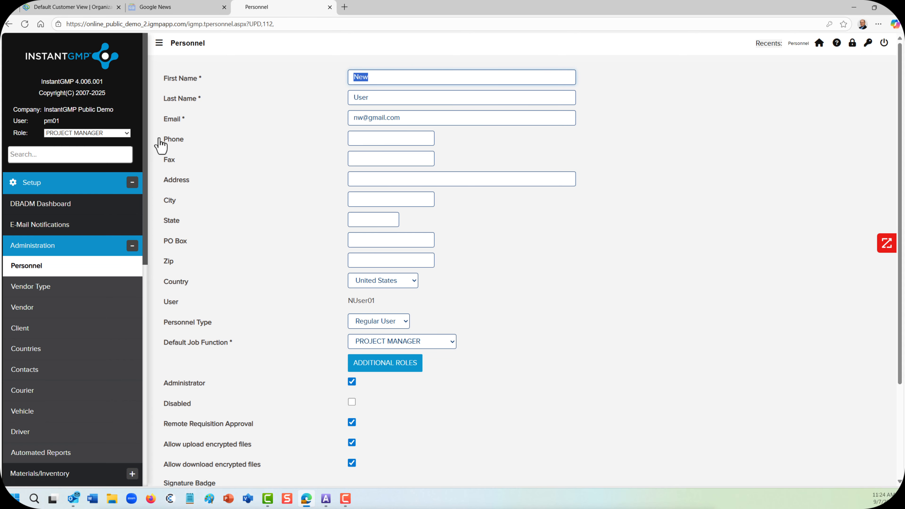
{"action": "scroll", "coordinate": [484, 382], "scroll_direction": "down", "scroll_amount": 3}
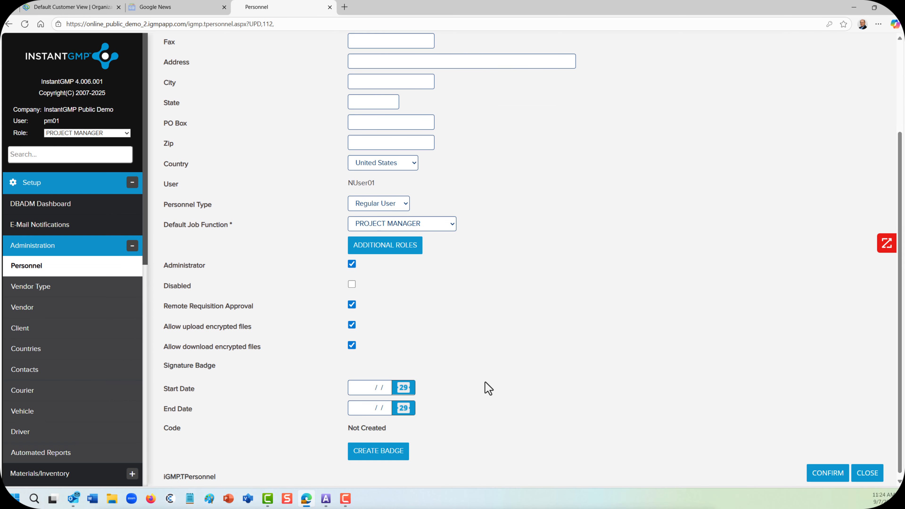
{"action": "left_click", "coordinate": [405, 390]}
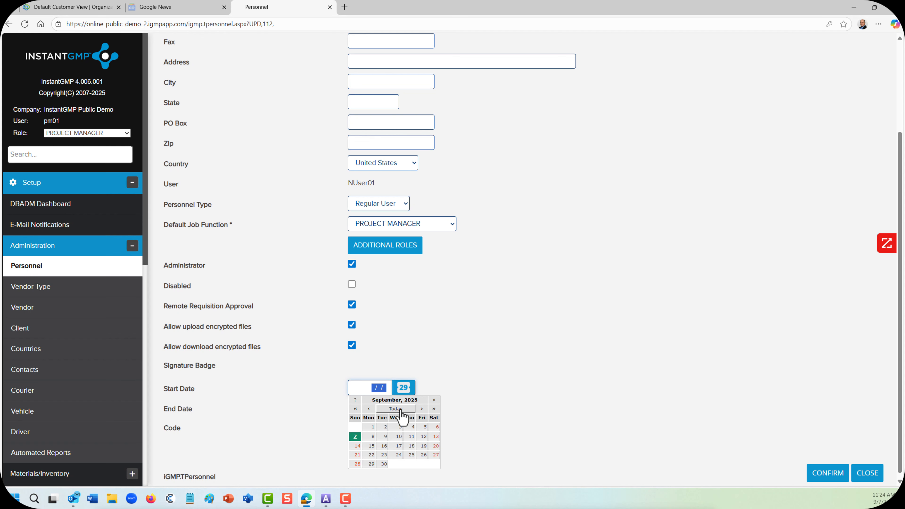
{"action": "left_click", "coordinate": [355, 438]}
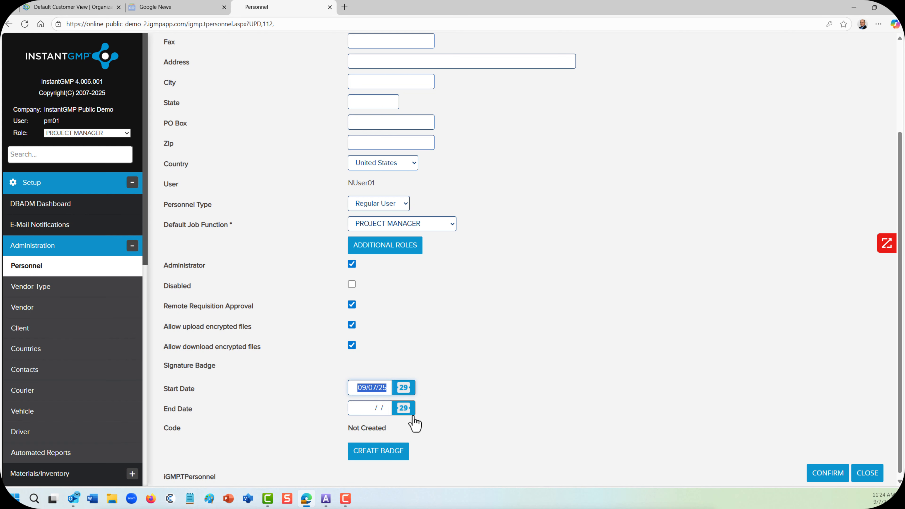
{"action": "left_click", "coordinate": [406, 411]}
{"action": "left_click", "coordinate": [433, 340]}
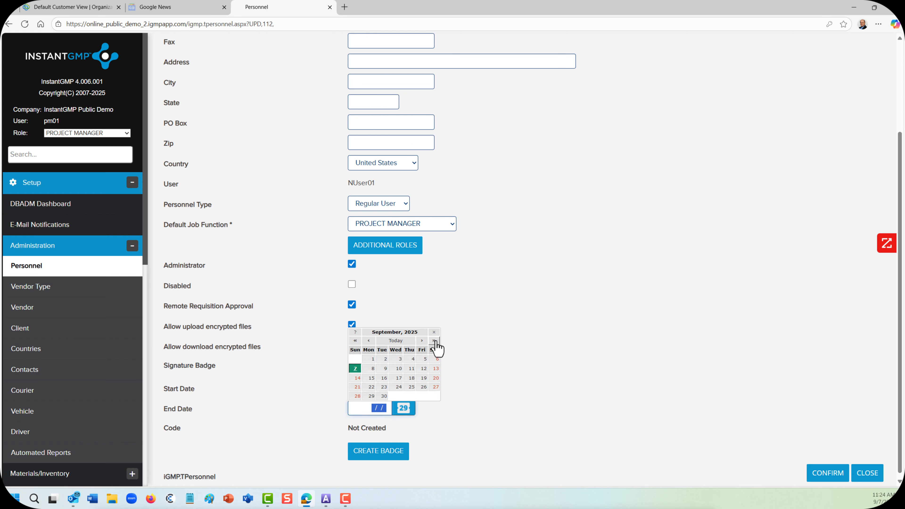
{"action": "left_click", "coordinate": [433, 339]}
{"action": "left_click", "coordinate": [382, 369]}
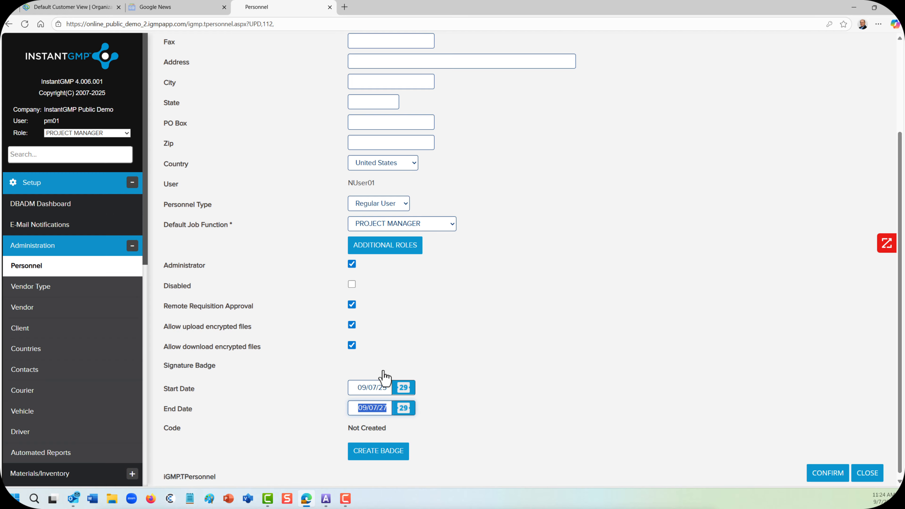
- Create the signature badge and save it with the record, and print the badge from the personnel list
{"action": "left_click", "coordinate": [383, 457]}
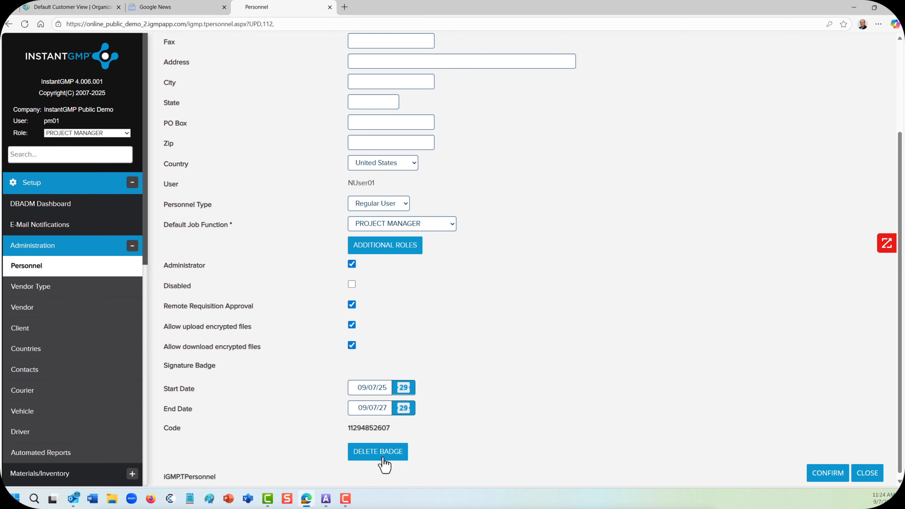
{"action": "left_click", "coordinate": [826, 474]}
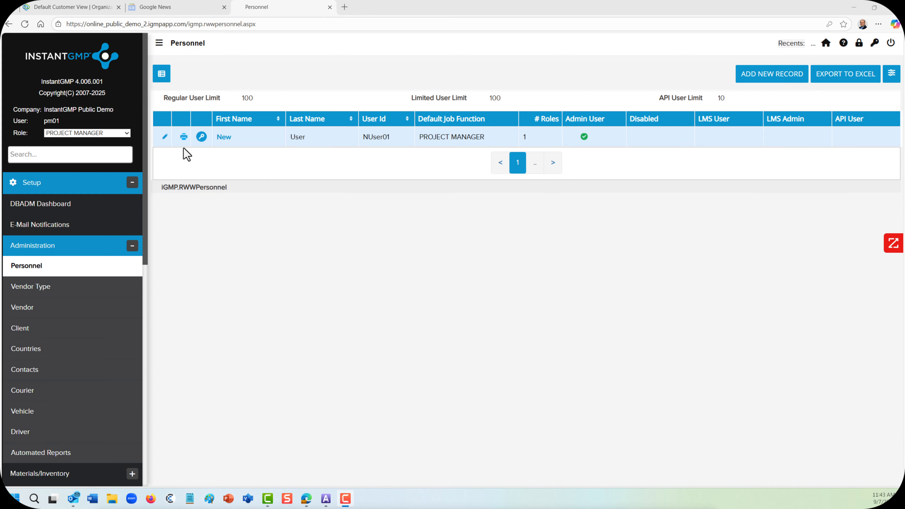
{"action": "left_click", "coordinate": [184, 137]}
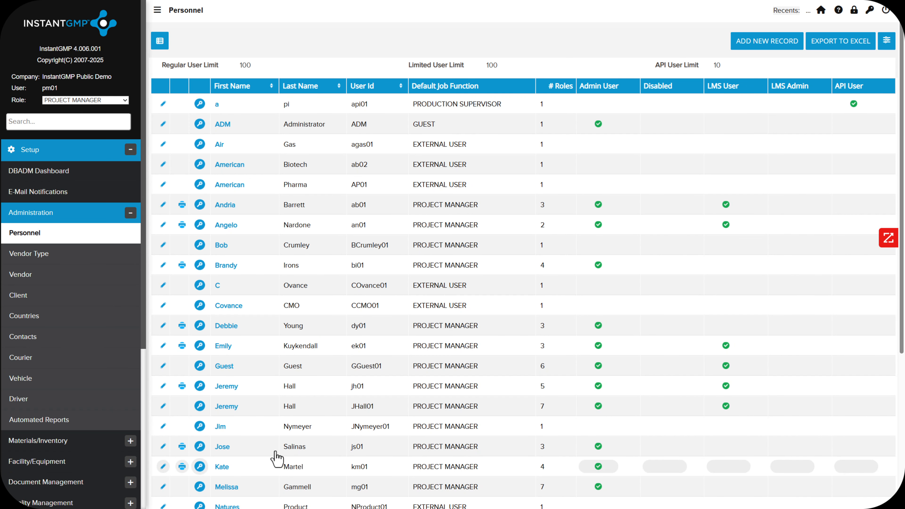
- Review the vendor types and the vendor list, and examine the contact and distributor details of the American Biotech Supplies record
{"action": "left_click", "coordinate": [57, 261]}
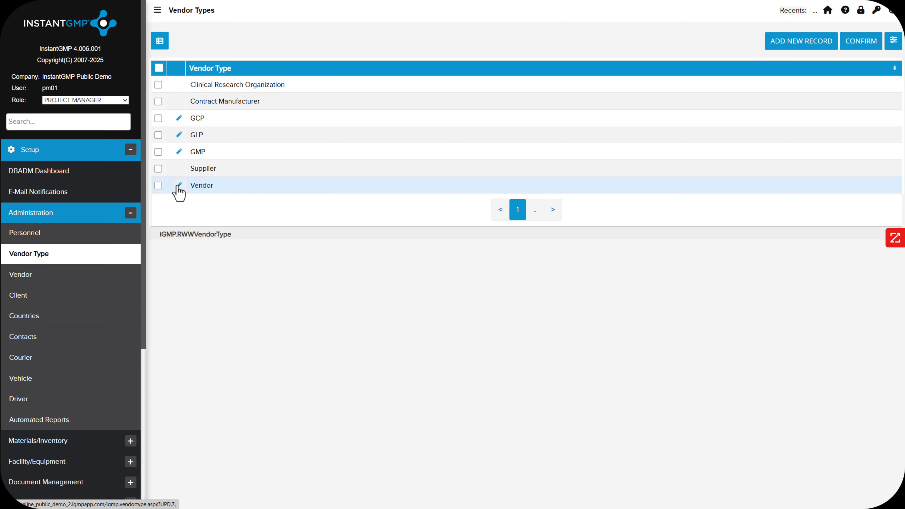
{"action": "left_click", "coordinate": [38, 279]}
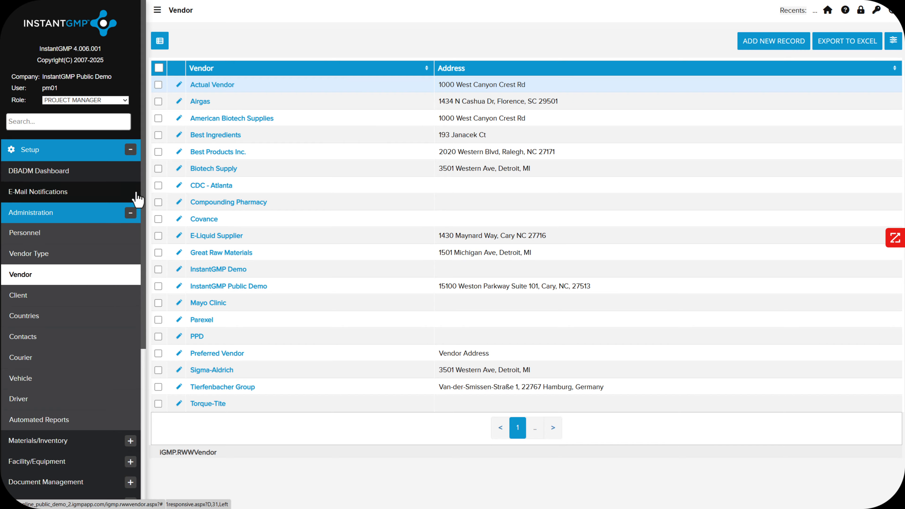
{"action": "left_click", "coordinate": [189, 125]}
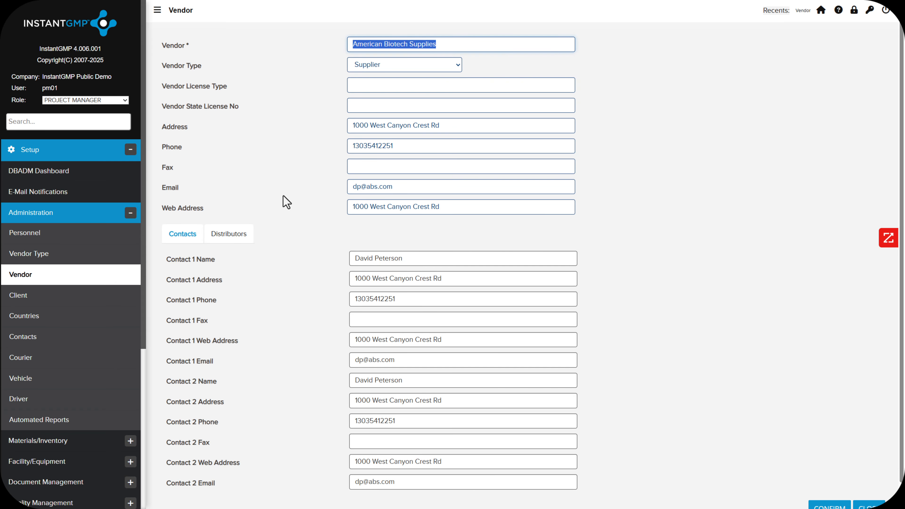
{"action": "scroll", "coordinate": [283, 196], "scroll_direction": "down", "scroll_amount": 1}
{"action": "left_click", "coordinate": [231, 219]}
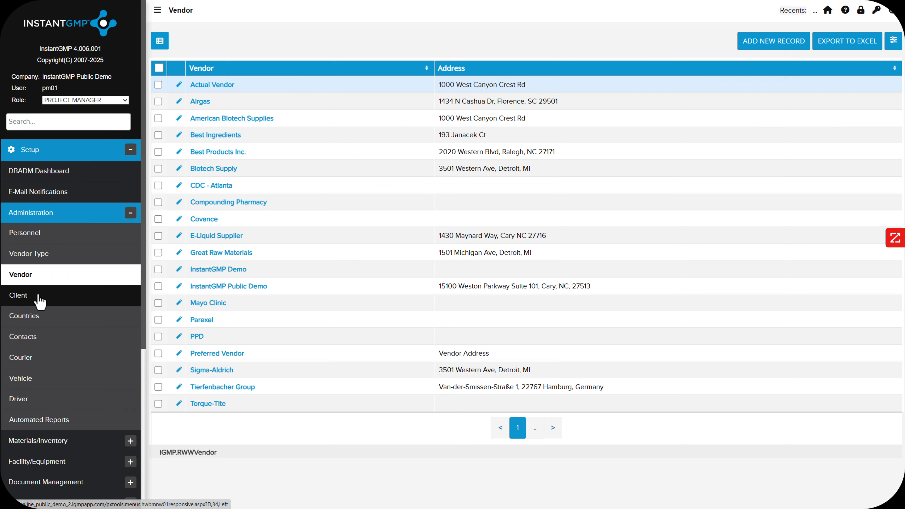
- Review the client, country, contact, courier, vehicle, and driver lists in the Administration area
{"action": "left_click", "coordinate": [38, 295]}
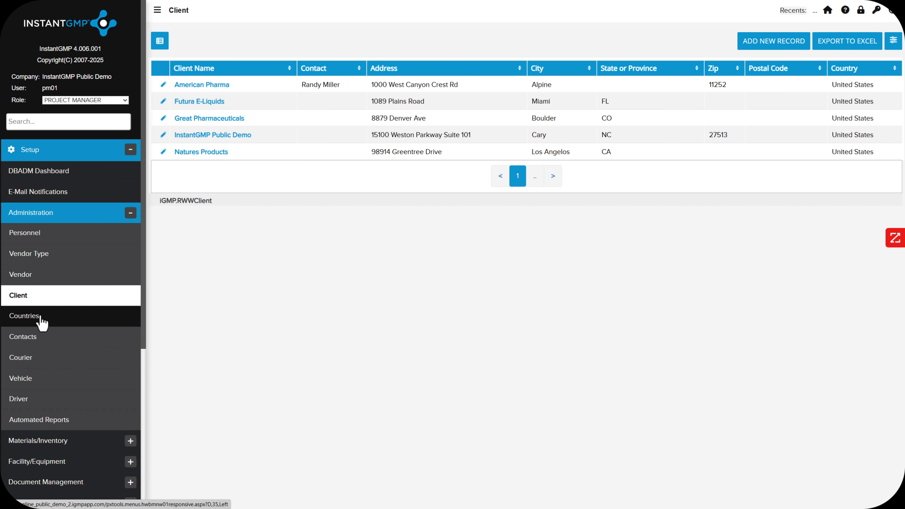
{"action": "left_click", "coordinate": [25, 315]}
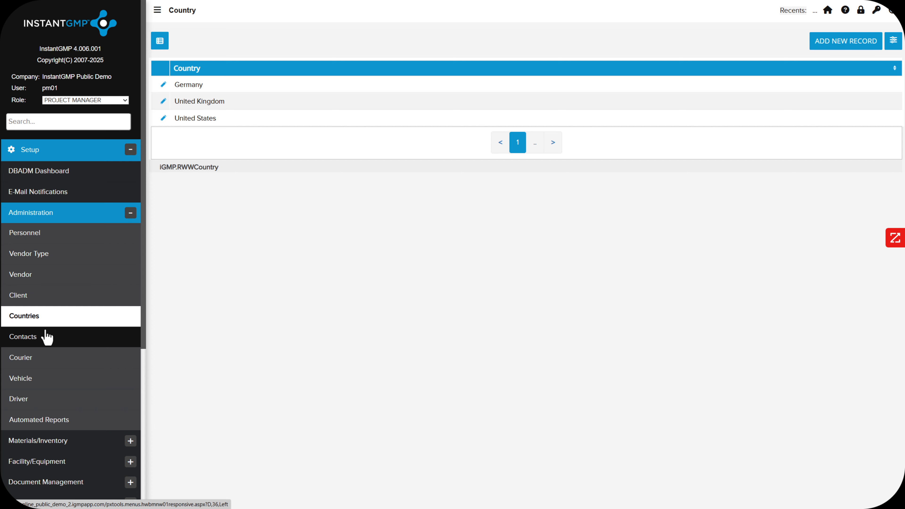
{"action": "left_click", "coordinate": [35, 342]}
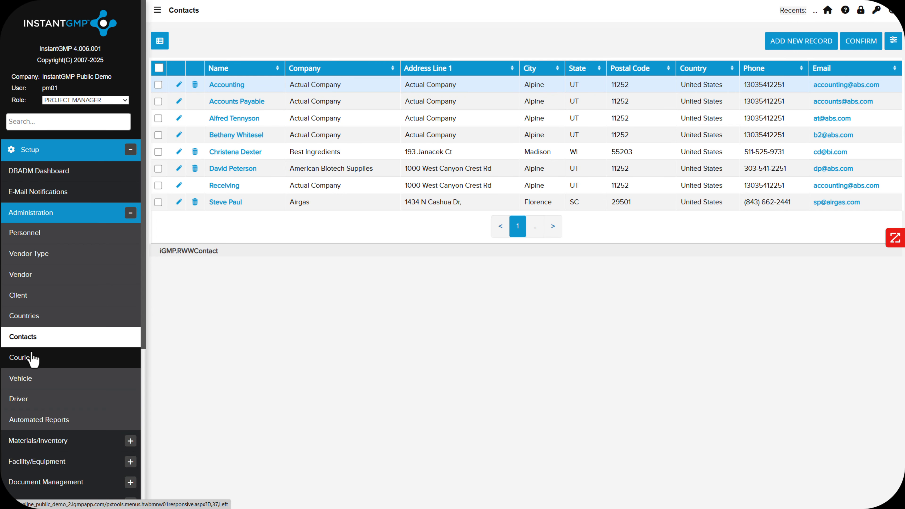
{"action": "left_click", "coordinate": [32, 358]}
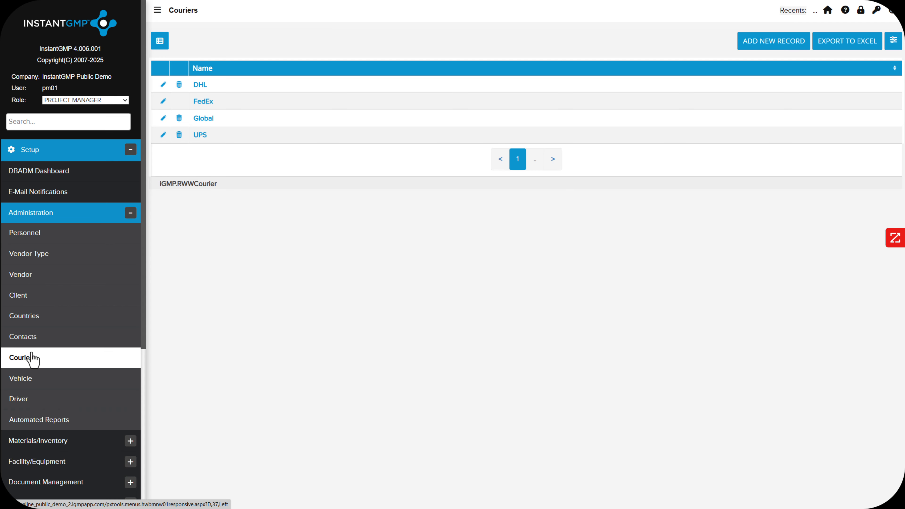
{"action": "left_click", "coordinate": [34, 389]}
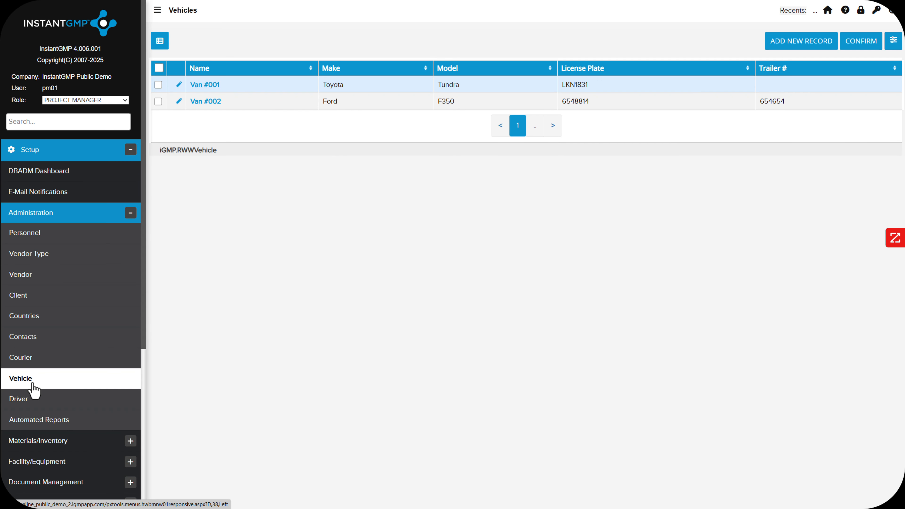
{"action": "left_click", "coordinate": [34, 401]}
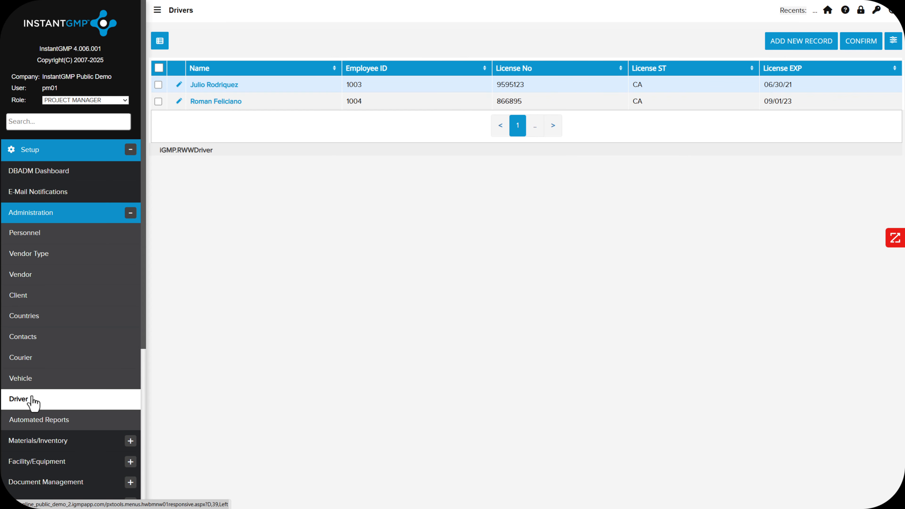
- Add the signed-in user as a recipient of the Current Inventory (Daily report) automated report and save it
{"action": "left_click", "coordinate": [45, 424]}
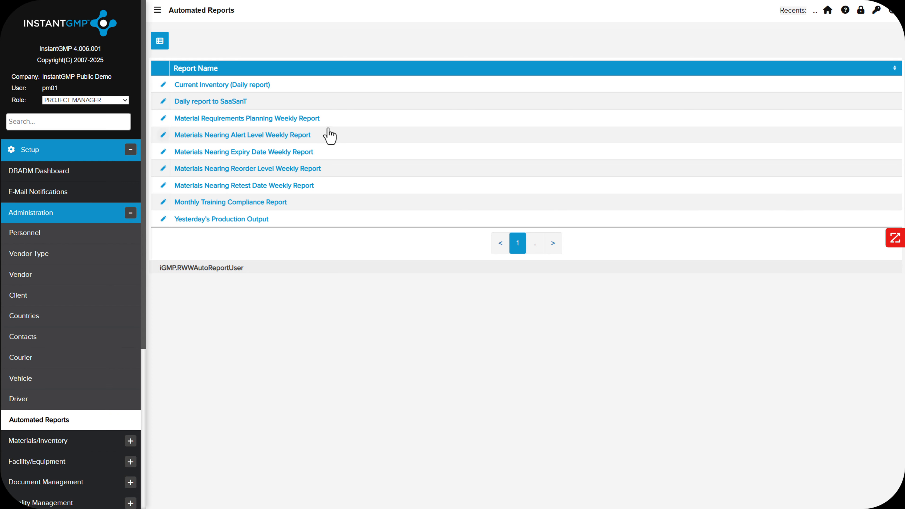
{"action": "left_click", "coordinate": [178, 85]}
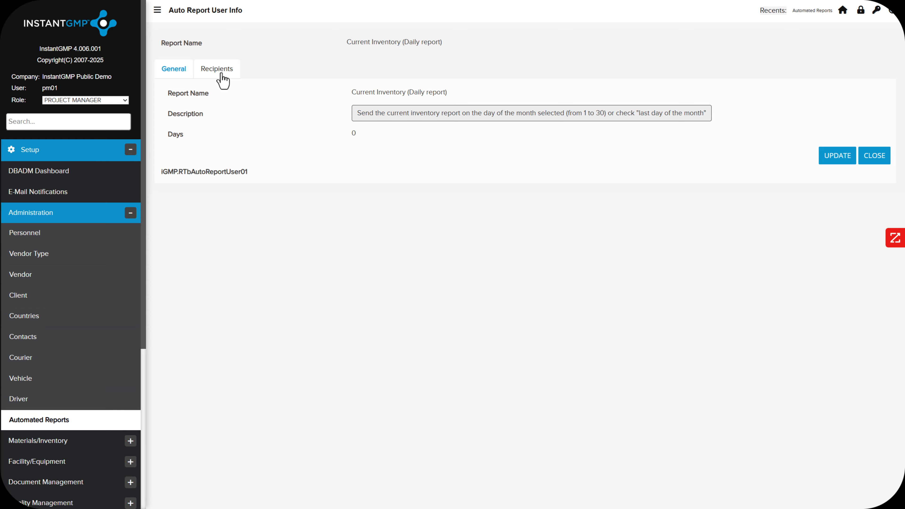
{"action": "left_click", "coordinate": [839, 155]}
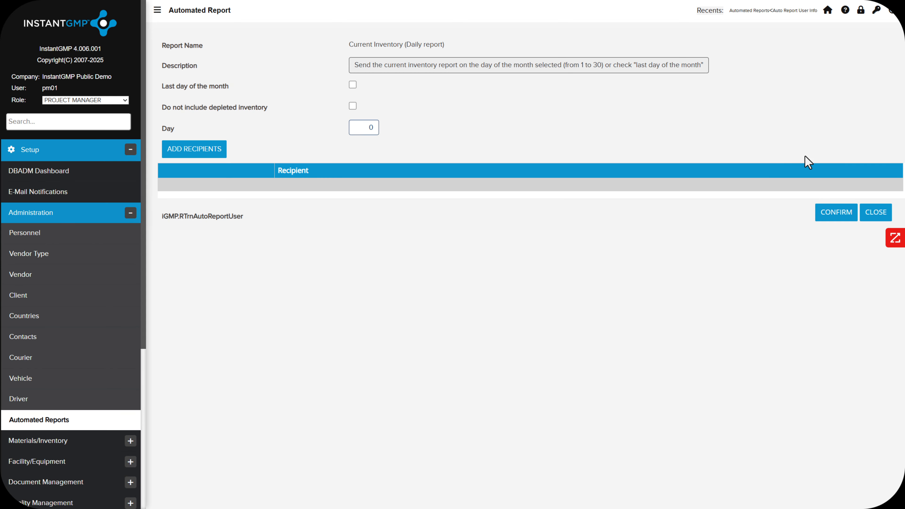
{"action": "left_click", "coordinate": [204, 149]}
{"action": "left_click", "coordinate": [272, 194]}
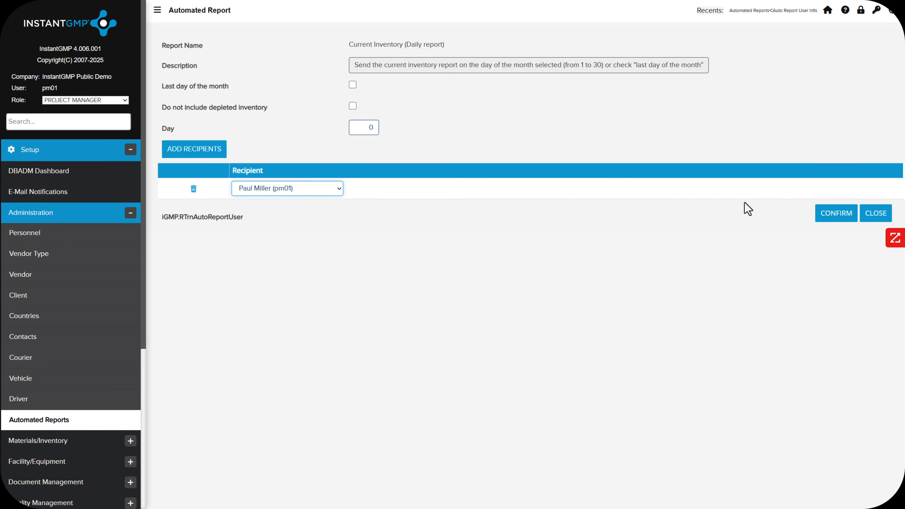
{"action": "left_click", "coordinate": [824, 217]}
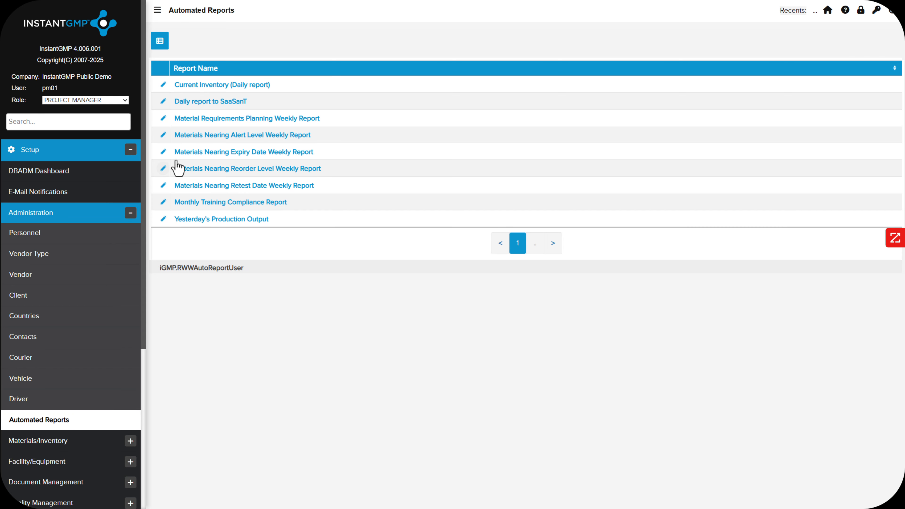
- Set the Materials Nearing Expiry Date Weekly Report to 30 days, add the signed-in user as recipient, and save it
{"action": "left_click", "coordinate": [164, 152]}
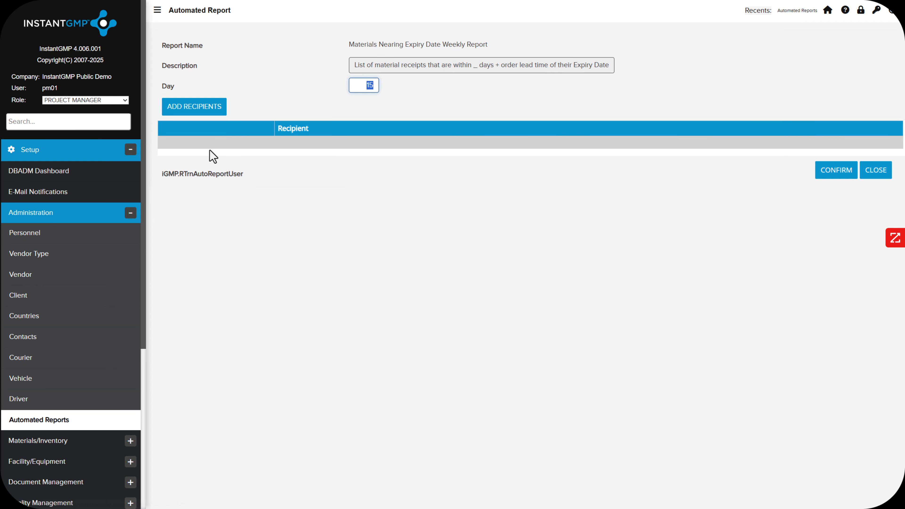
{"action": "type", "text": "30"}
{"action": "left_click", "coordinate": [209, 114]}
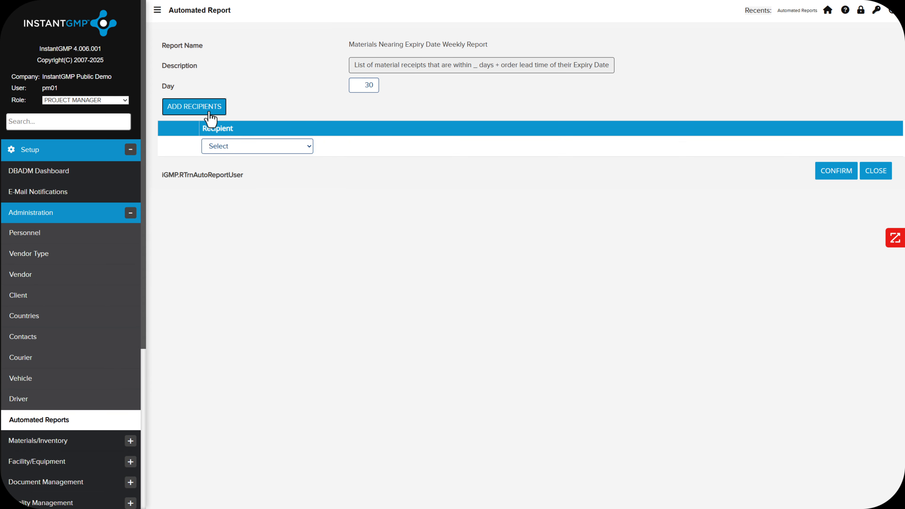
{"action": "left_click", "coordinate": [233, 145]}
{"action": "left_click", "coordinate": [238, 150]}
{"action": "left_click", "coordinate": [821, 175]}
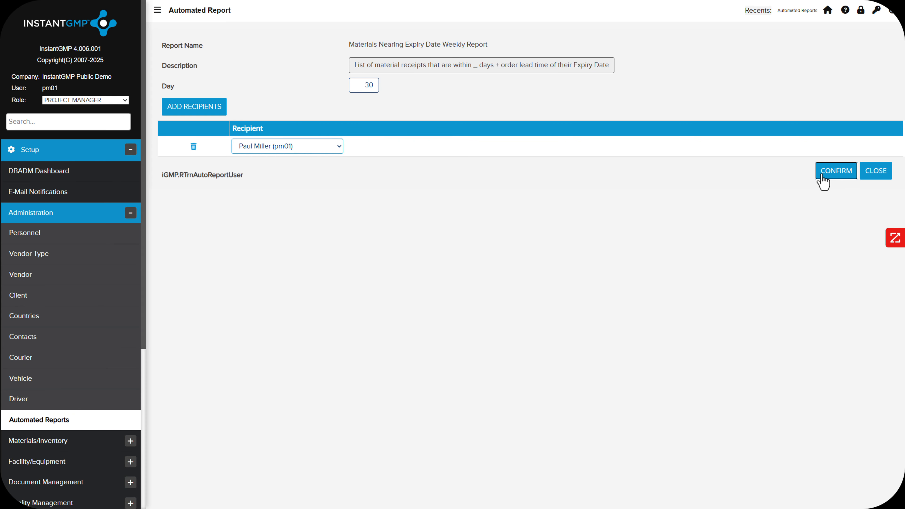